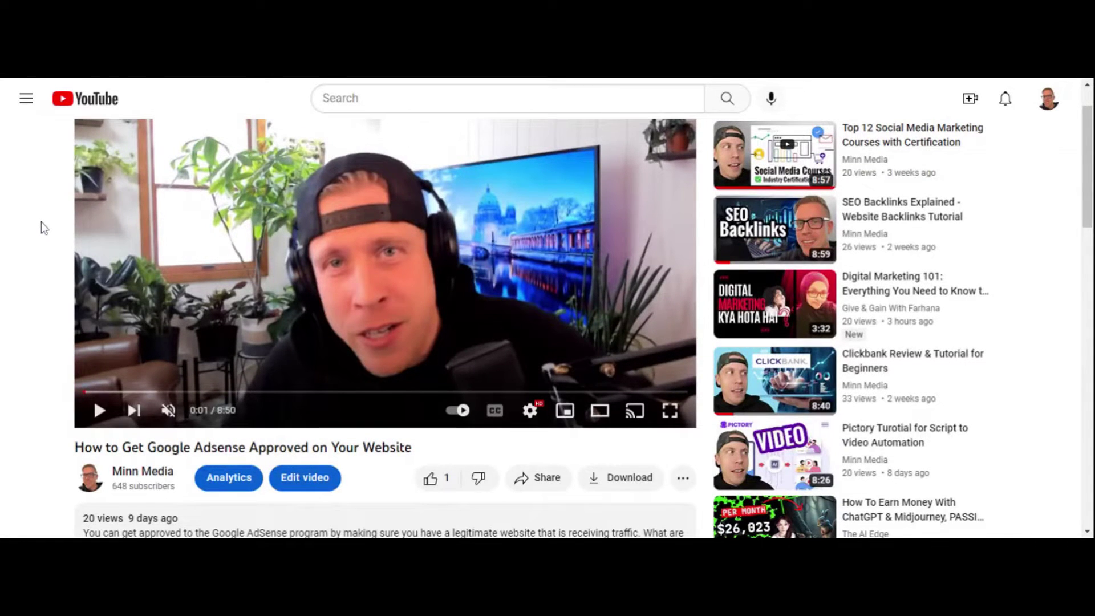
{"action": "scroll", "coordinate": [41, 227], "scroll_direction": "down", "scroll_amount": 1}
{"action": "scroll", "coordinate": [41, 227], "scroll_direction": "down", "scroll_amount": 1}
{"action": "scroll", "coordinate": [41, 227], "scroll_direction": "down", "scroll_amount": 1}
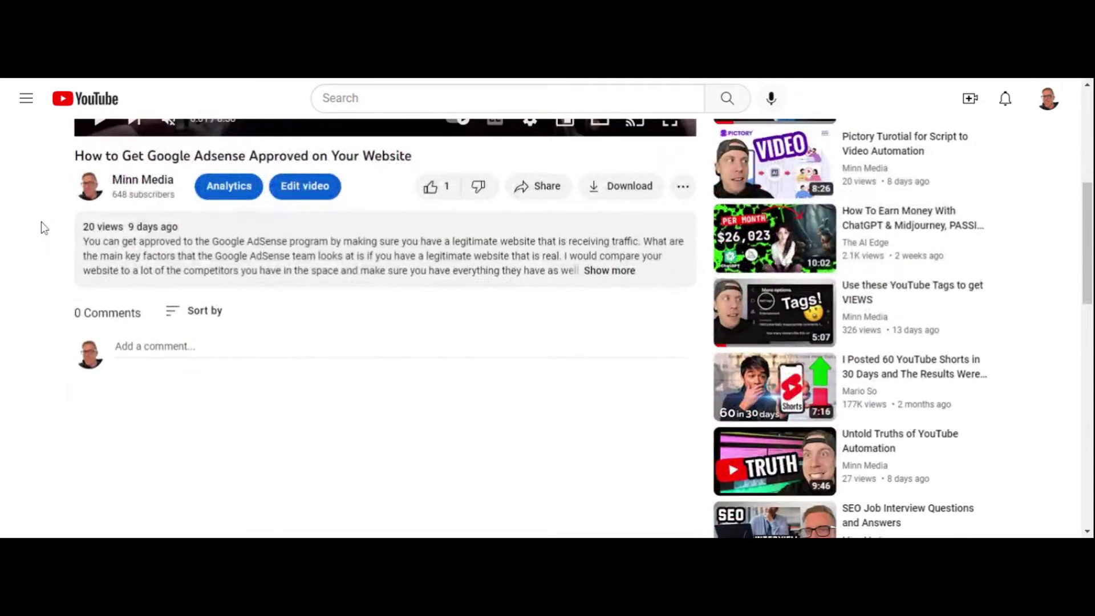
Expand the AdSense approval video's description to reveal its plain www Facebook URL.
{"action": "left_click", "coordinate": [622, 272]}
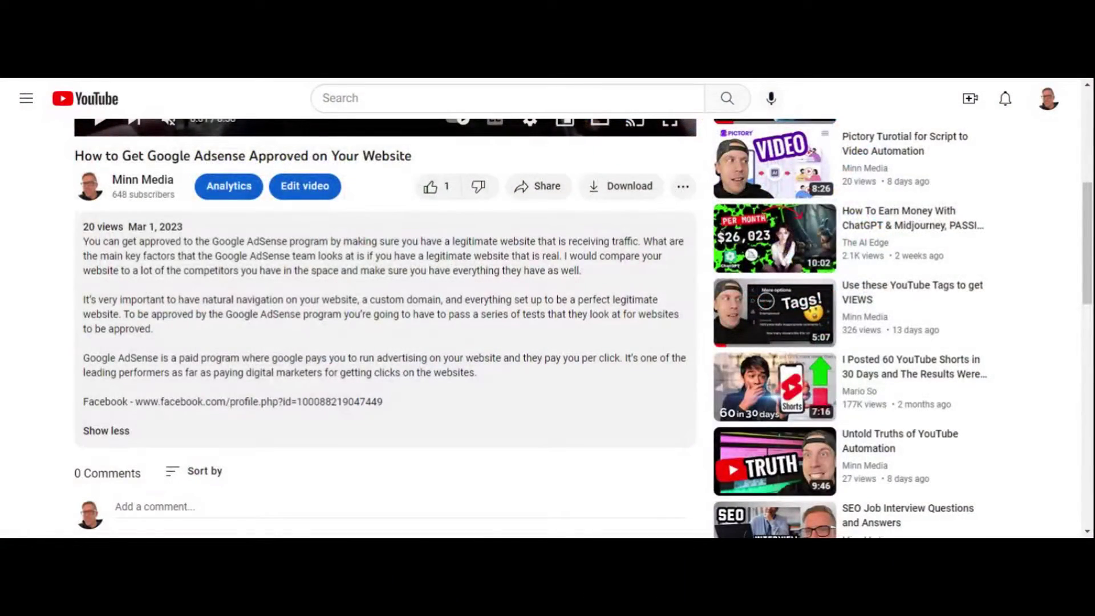
{"action": "scroll", "coordinate": [148, 320], "scroll_direction": "down", "scroll_amount": 1}
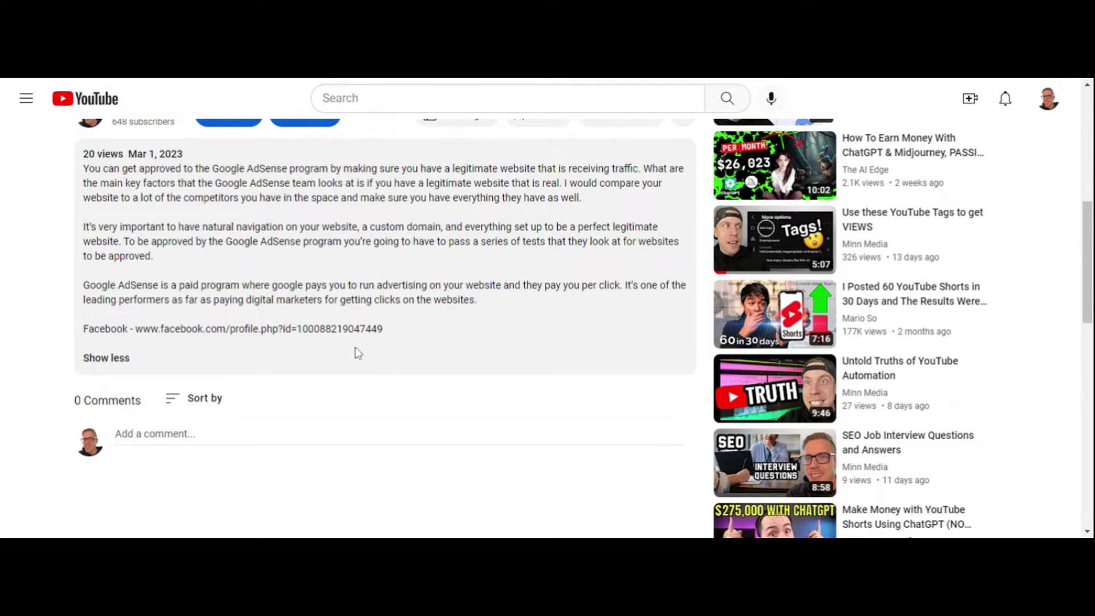
{"action": "scroll", "coordinate": [286, 366], "scroll_direction": "up", "scroll_amount": 1}
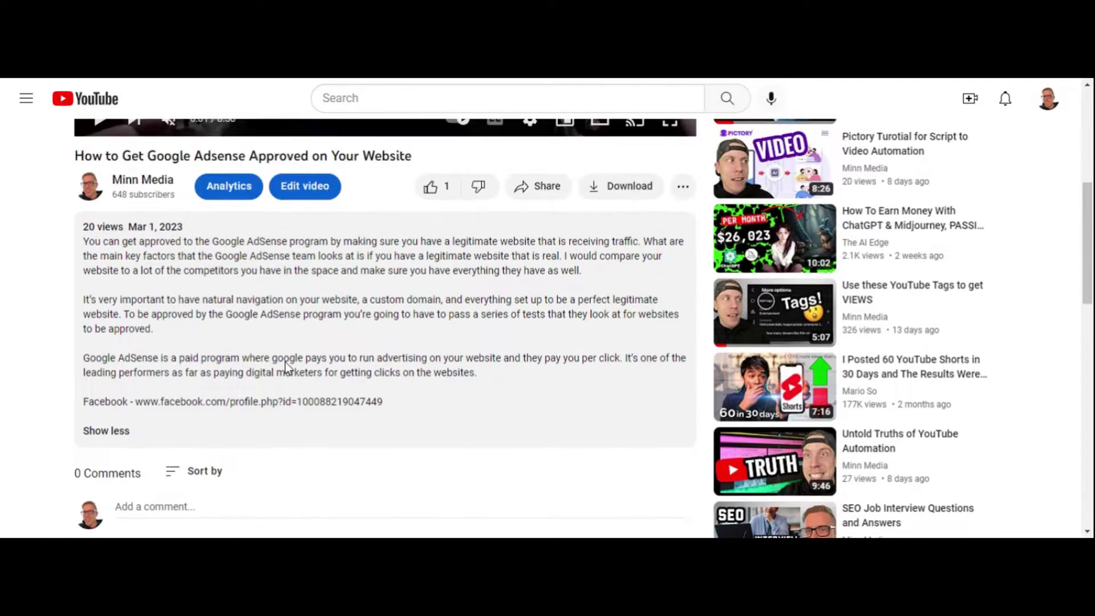
{"action": "scroll", "coordinate": [293, 354], "scroll_direction": "up", "scroll_amount": 1}
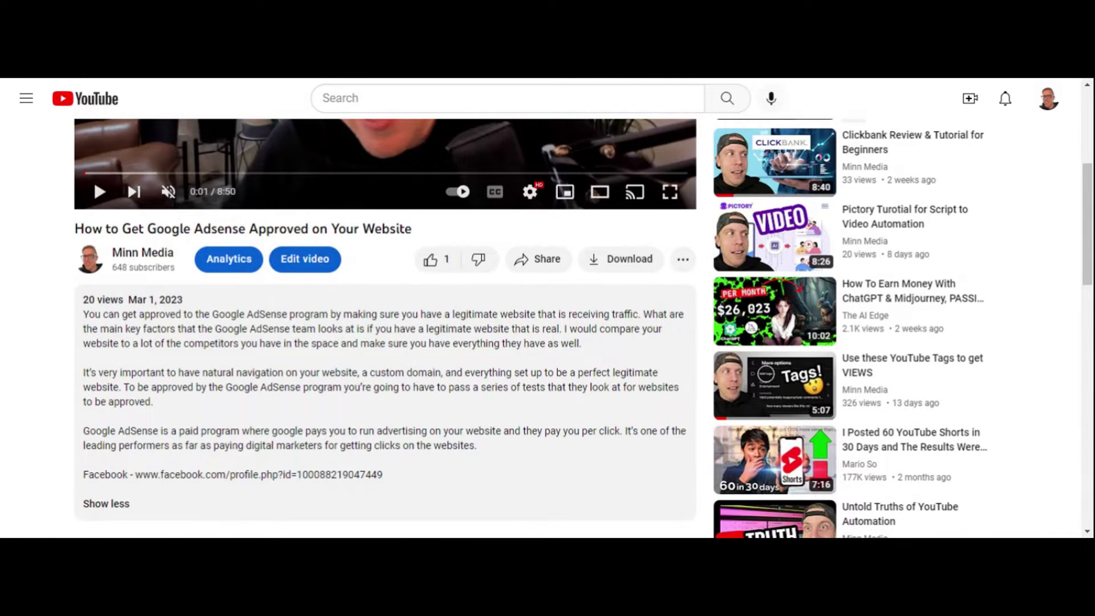
{"action": "scroll", "coordinate": [317, 264], "scroll_direction": "down", "scroll_amount": 1}
{"action": "scroll", "coordinate": [381, 431], "scroll_direction": "up", "scroll_amount": 1}
{"action": "left_click", "coordinate": [305, 259]}
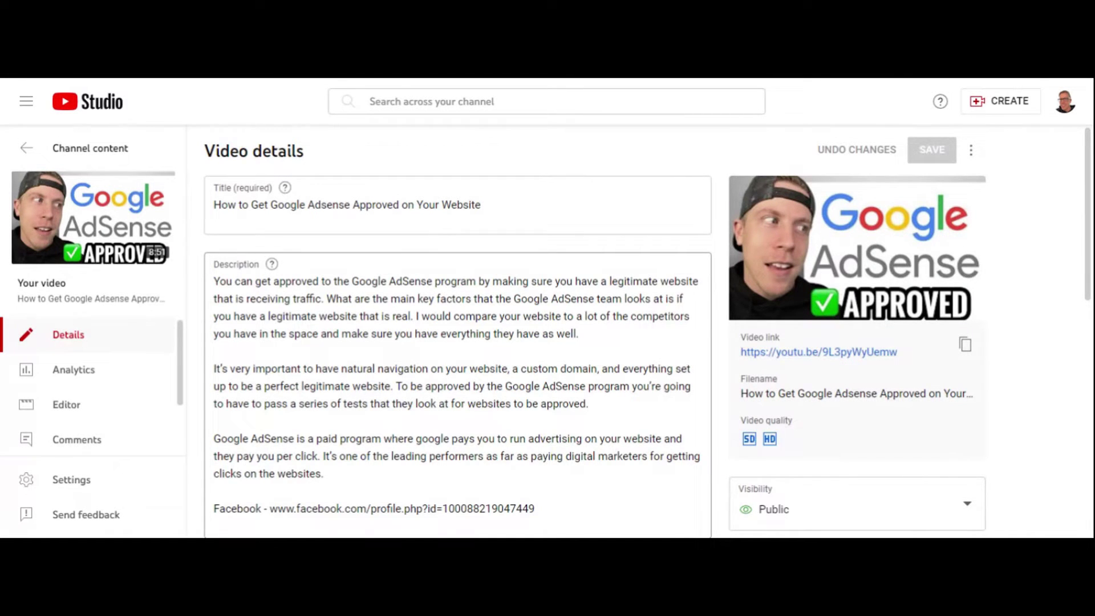
{"action": "scroll", "coordinate": [548, 343], "scroll_direction": "down", "scroll_amount": 1}
{"action": "scroll", "coordinate": [548, 342], "scroll_direction": "down", "scroll_amount": 1}
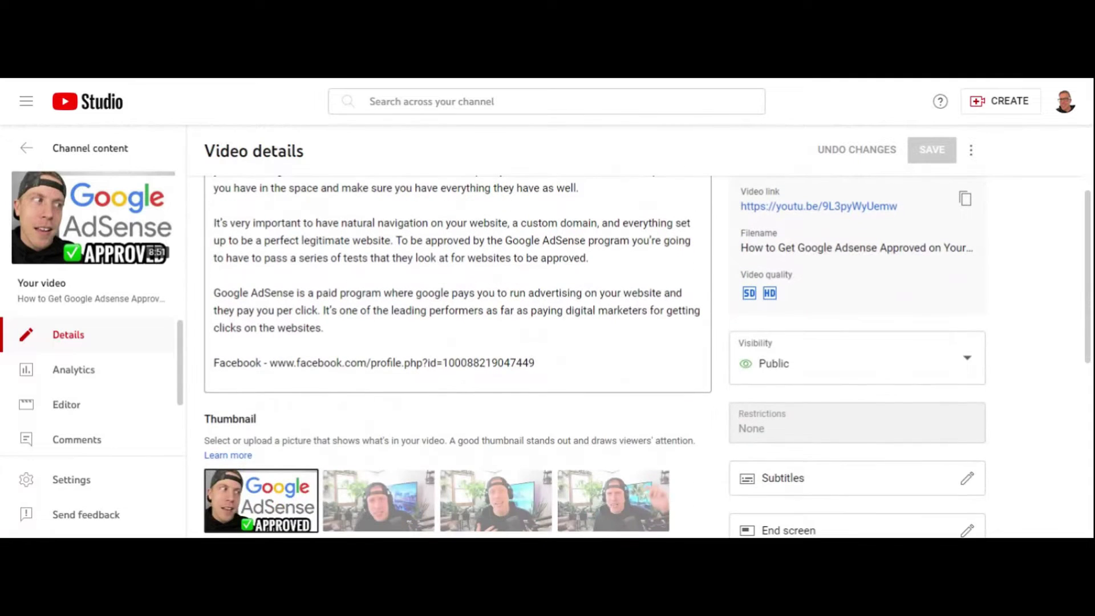
{"action": "scroll", "coordinate": [547, 342], "scroll_direction": "down", "scroll_amount": 1}
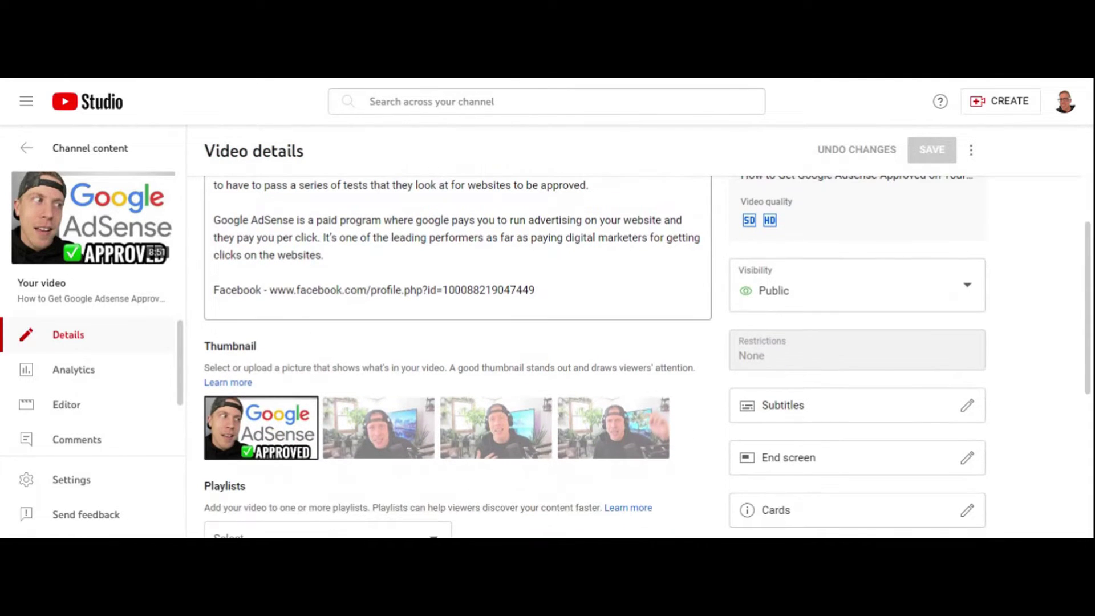
{"action": "left_click", "coordinate": [267, 289]}
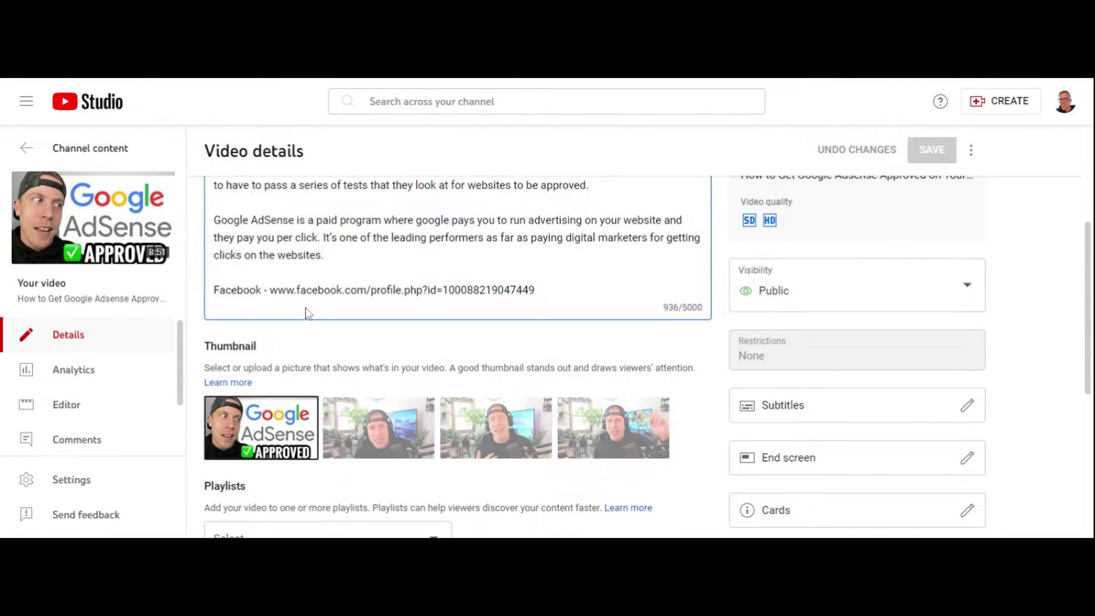
{"action": "type", "text": "h"}
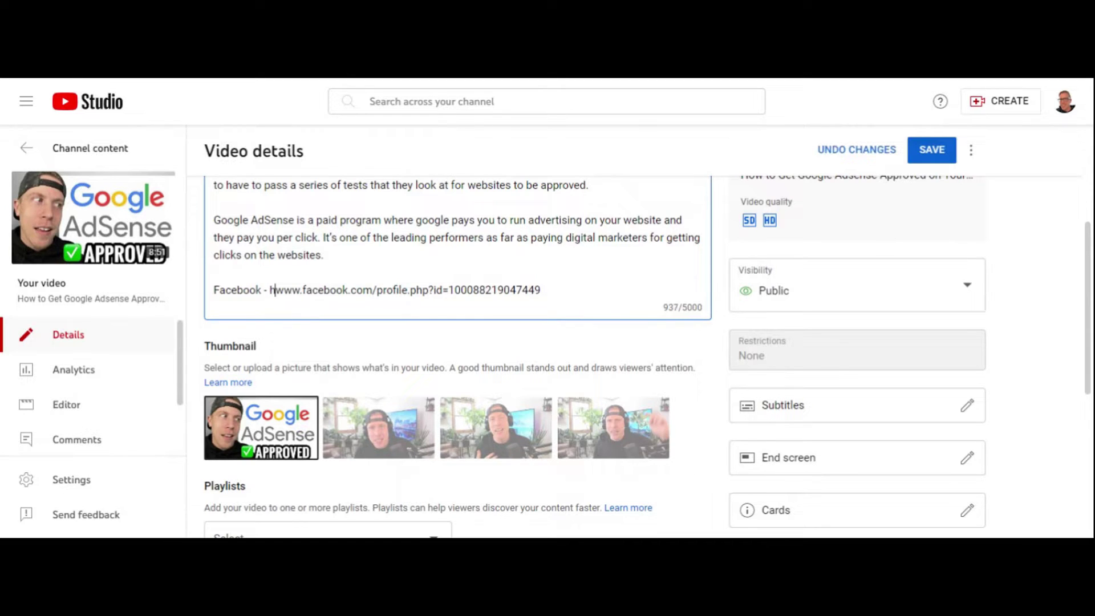
{"action": "type", "text": "ttps://"}
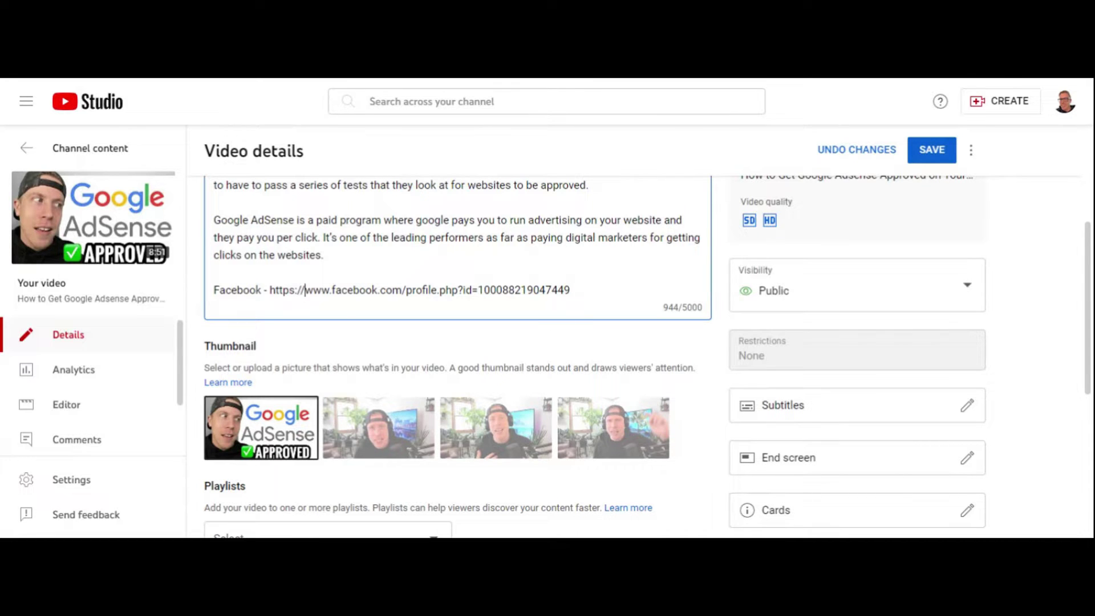
{"action": "left_click_drag", "start_coordinate": [570, 289], "coordinate": [275, 289]}
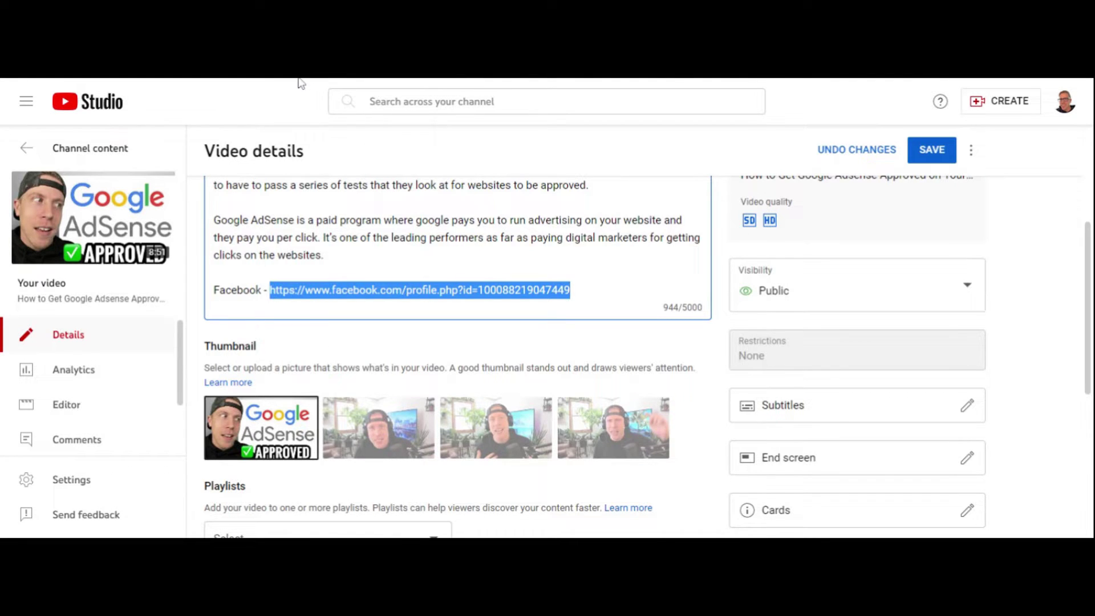
{"action": "key", "text": "alt+Tab"}
{"action": "key", "text": "alt+Tab"}
{"action": "key", "text": "alt+Tab"}
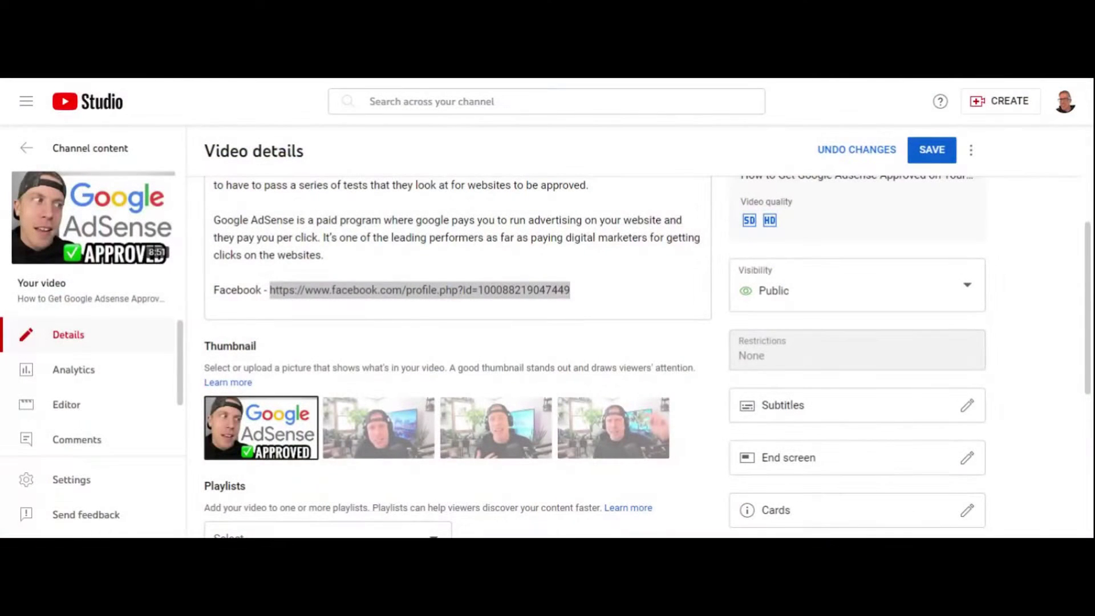
{"action": "key", "text": "alt+Tab"}
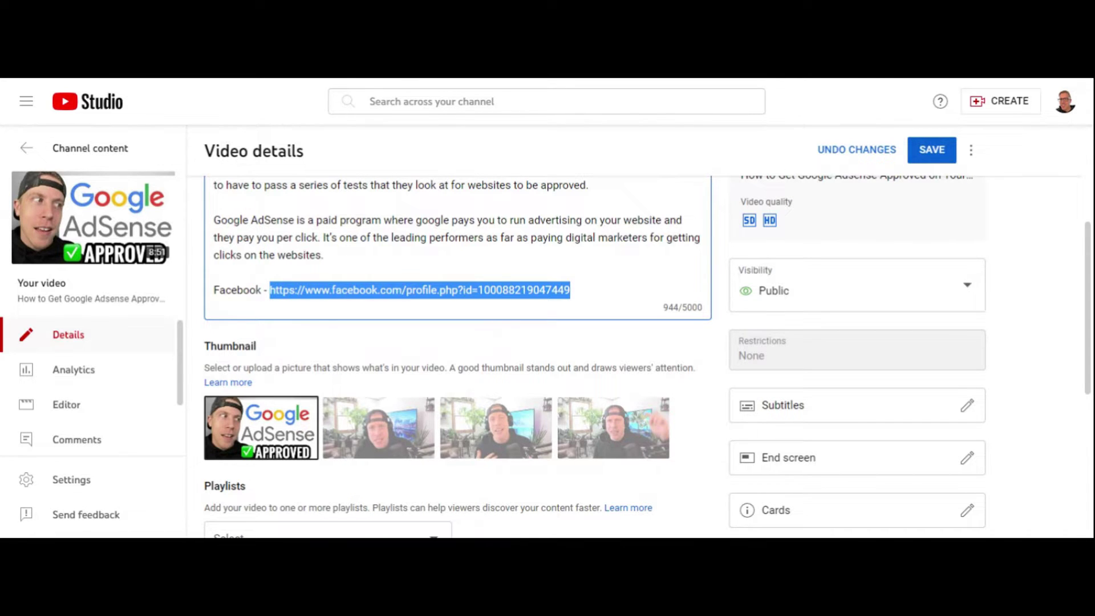
Save the edited description and expand the watch page description to check the Facebook link.
{"action": "left_click", "coordinate": [932, 150]}
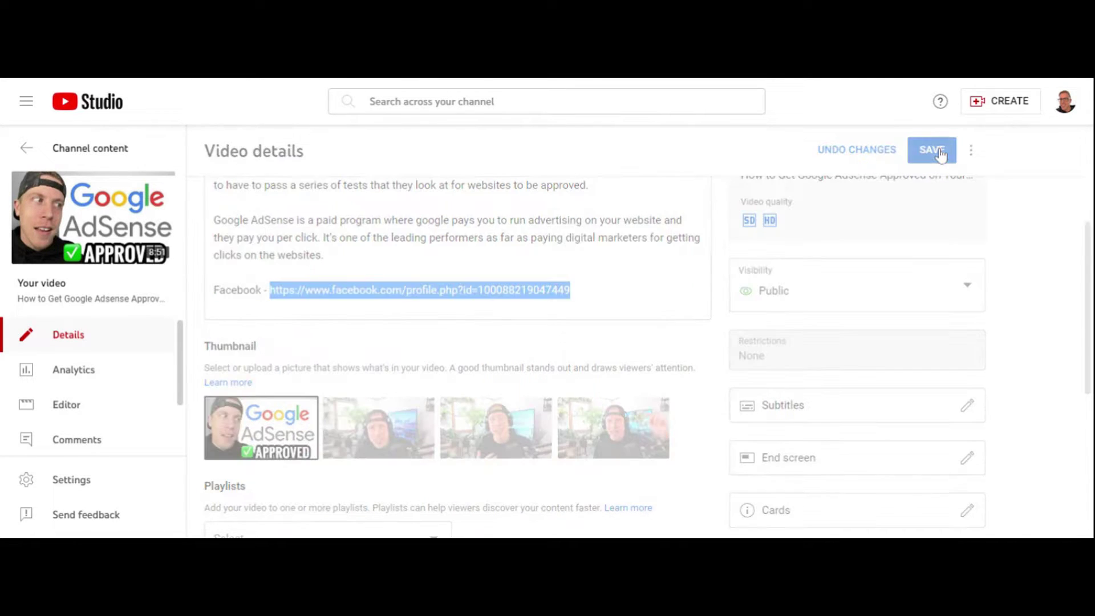
{"action": "scroll", "coordinate": [457, 342], "scroll_direction": "up", "scroll_amount": 3}
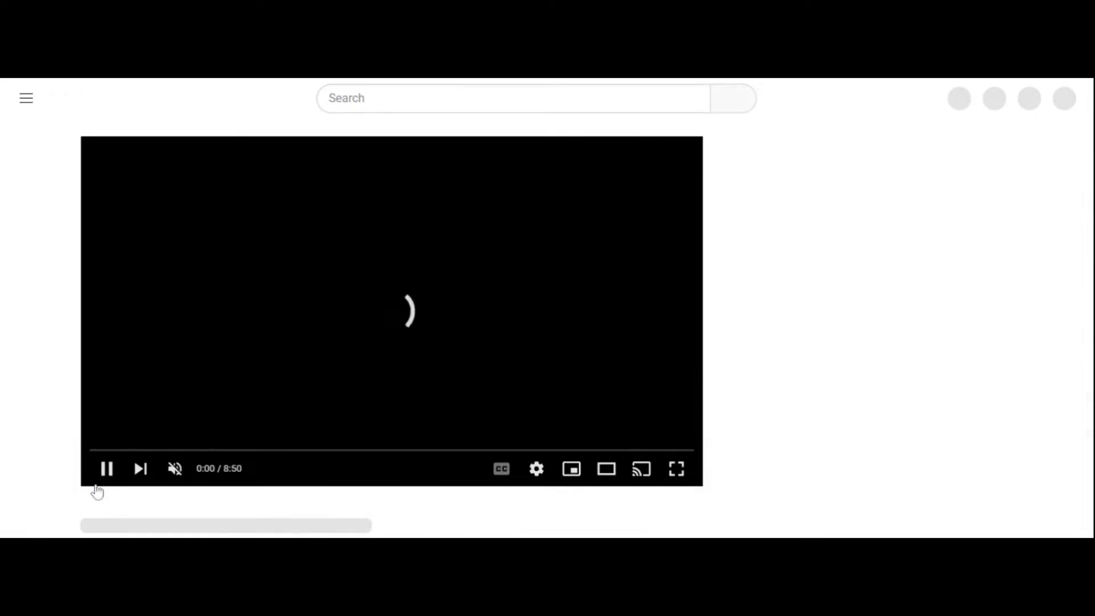
{"action": "scroll", "coordinate": [121, 278], "scroll_direction": "down", "scroll_amount": 2}
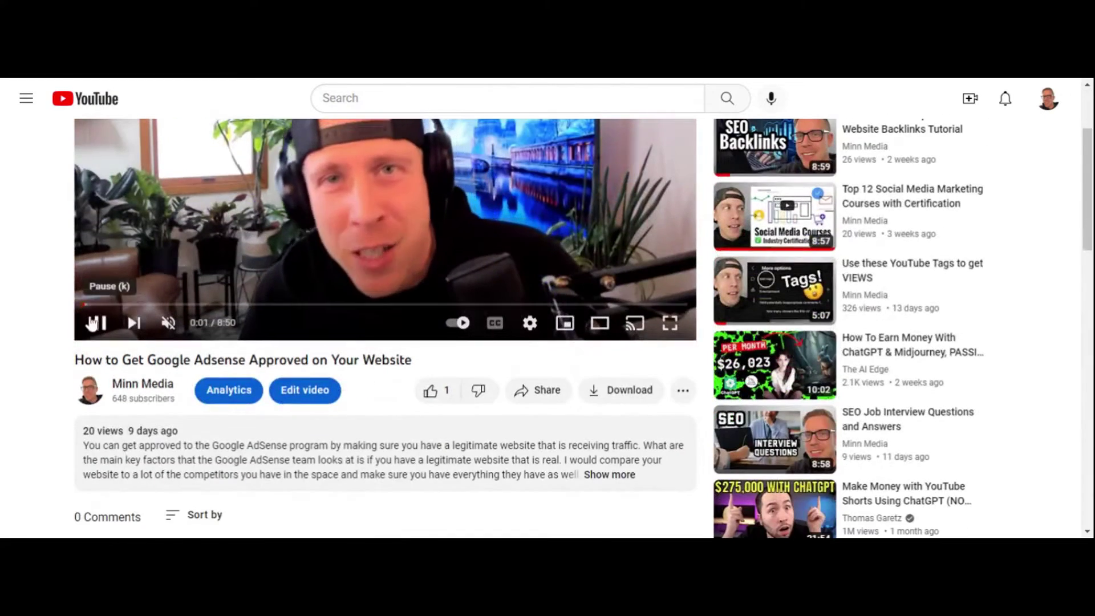
{"action": "scroll", "coordinate": [113, 323], "scroll_direction": "down", "scroll_amount": 2}
{"action": "left_click", "coordinate": [608, 328]}
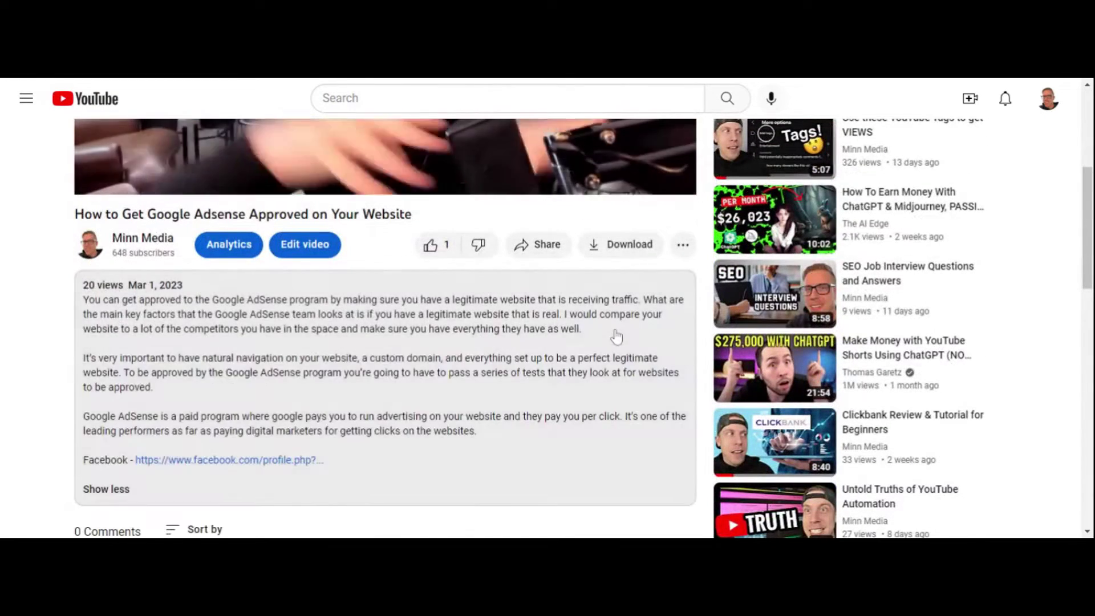
{"action": "scroll", "coordinate": [370, 309], "scroll_direction": "down", "scroll_amount": 2}
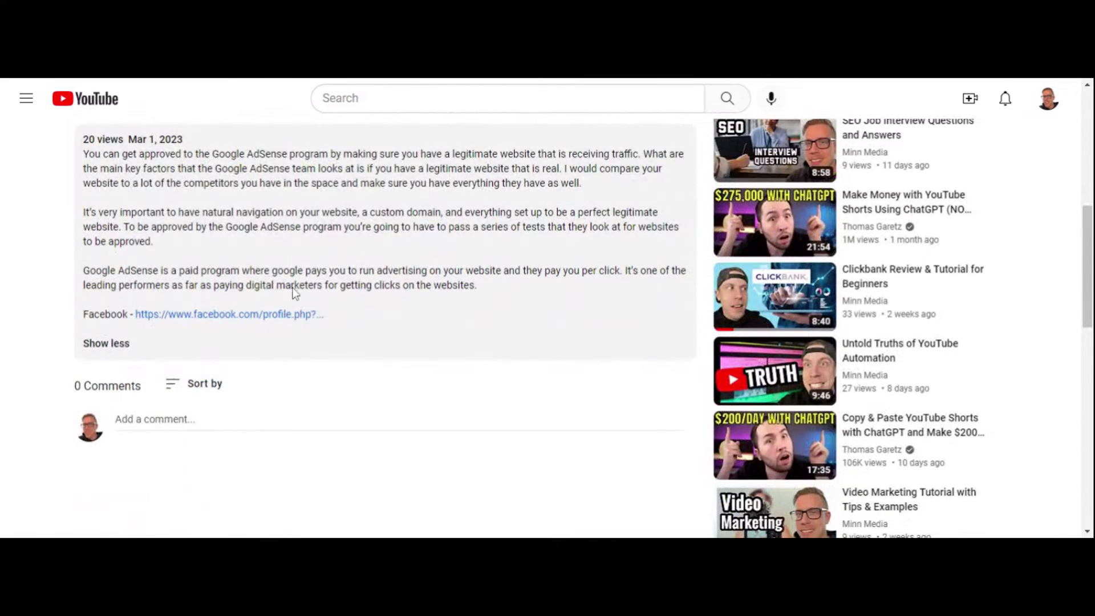